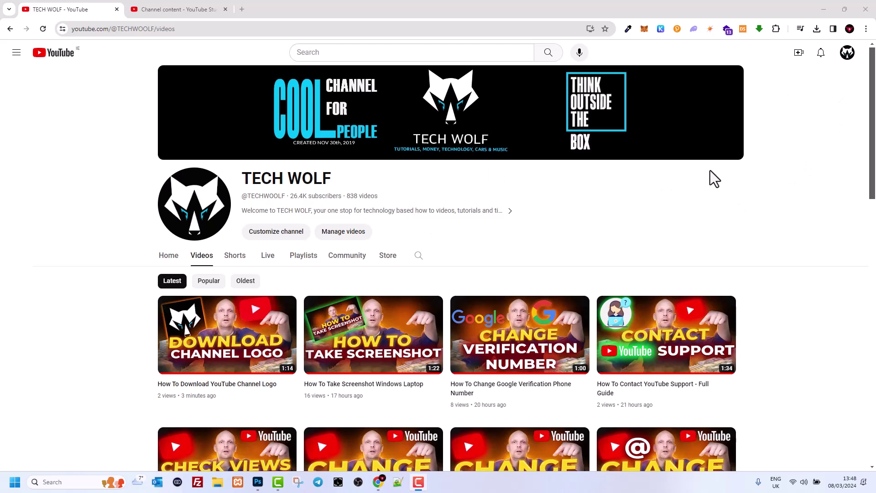
Go from the channel page through the avatar menu into YouTube Studio's Content list.
{"action": "left_click", "coordinate": [847, 58]}
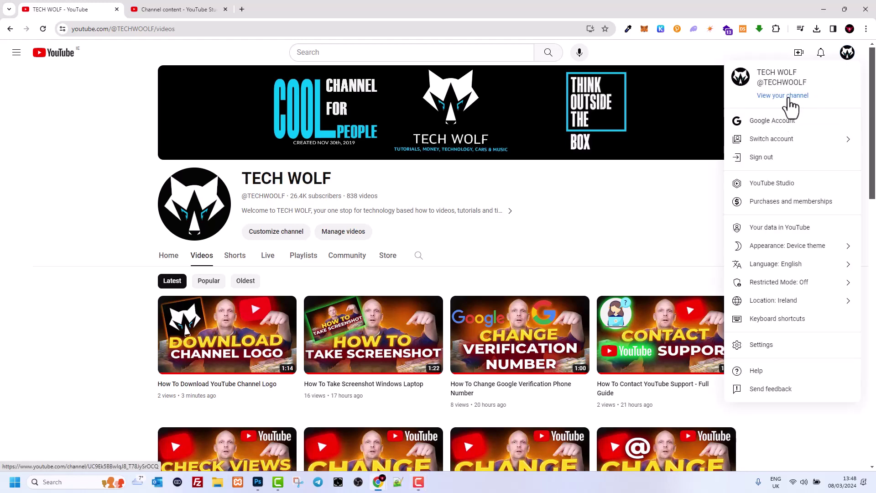
{"action": "left_click", "coordinate": [787, 185]}
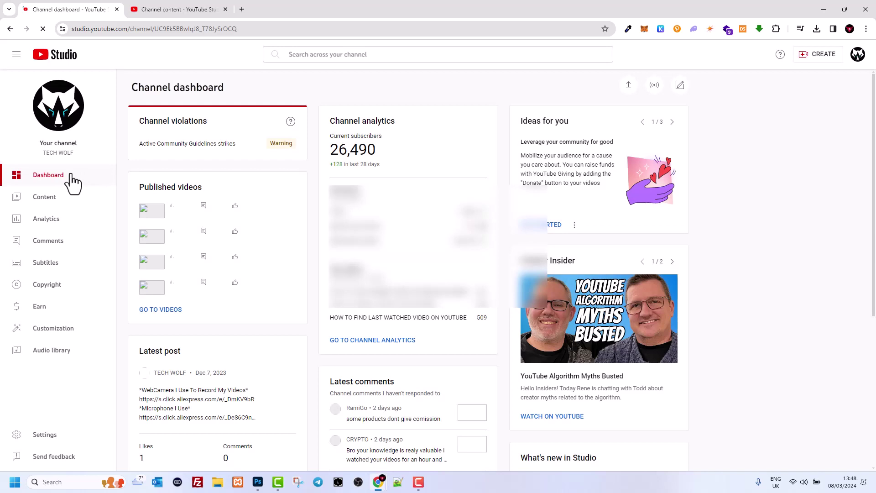
{"action": "left_click", "coordinate": [46, 204]}
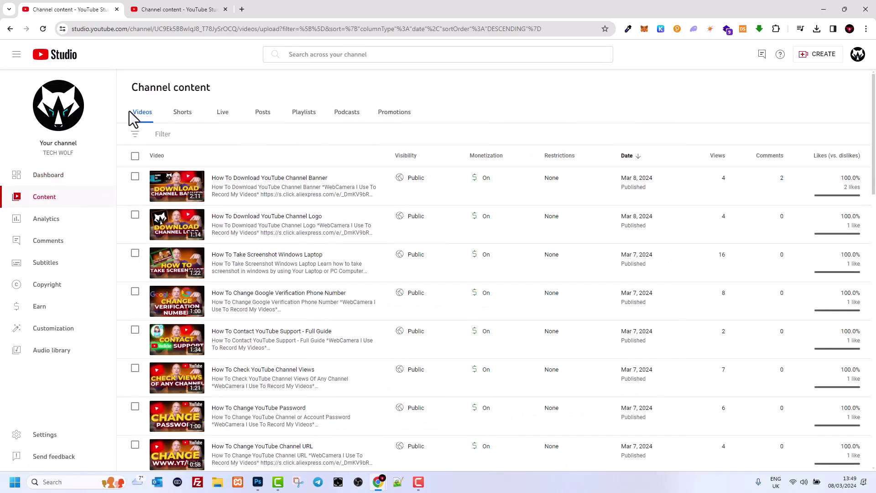
Filter to Shorts, tick three individual shorts, then select all 30 on the page.
{"action": "left_click", "coordinate": [183, 117]}
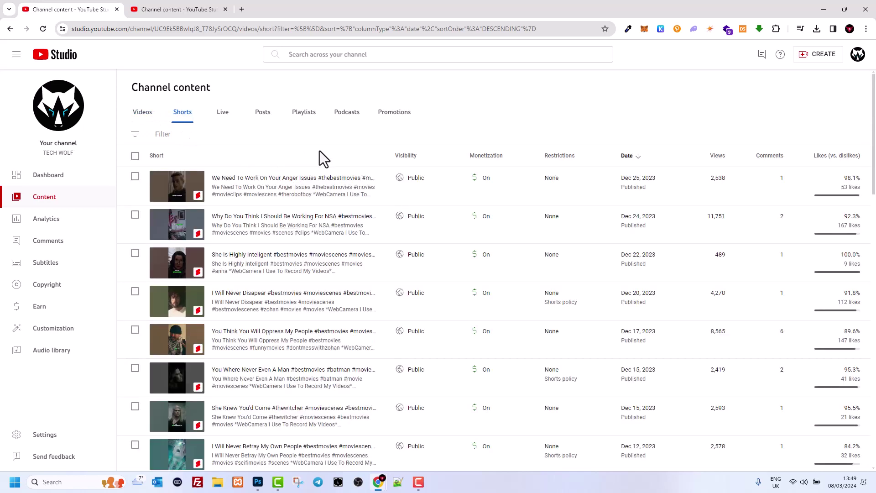
{"action": "left_click", "coordinate": [135, 254]}
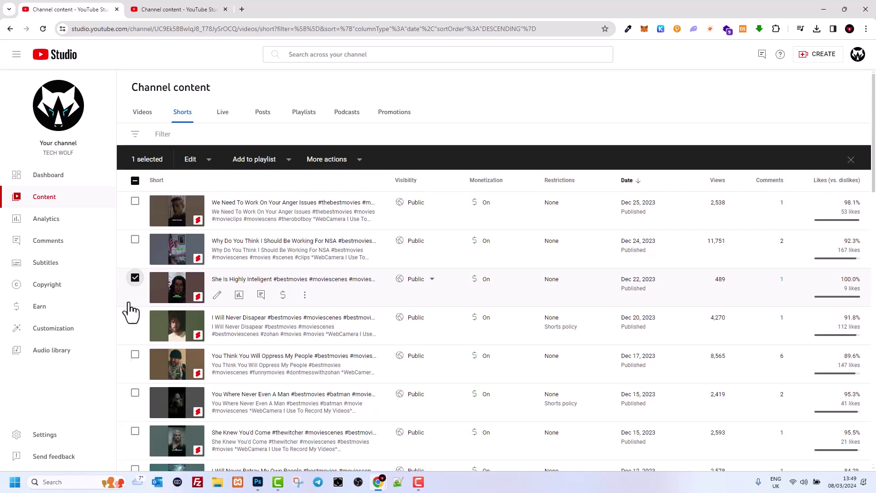
{"action": "left_click", "coordinate": [135, 354]}
{"action": "scroll", "coordinate": [132, 383], "scroll_direction": "down", "scroll_amount": 2}
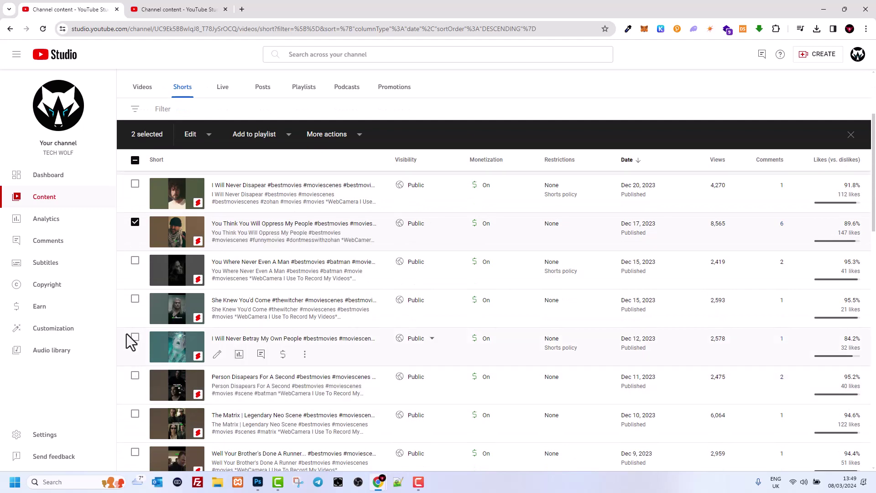
{"action": "left_click", "coordinate": [135, 338]}
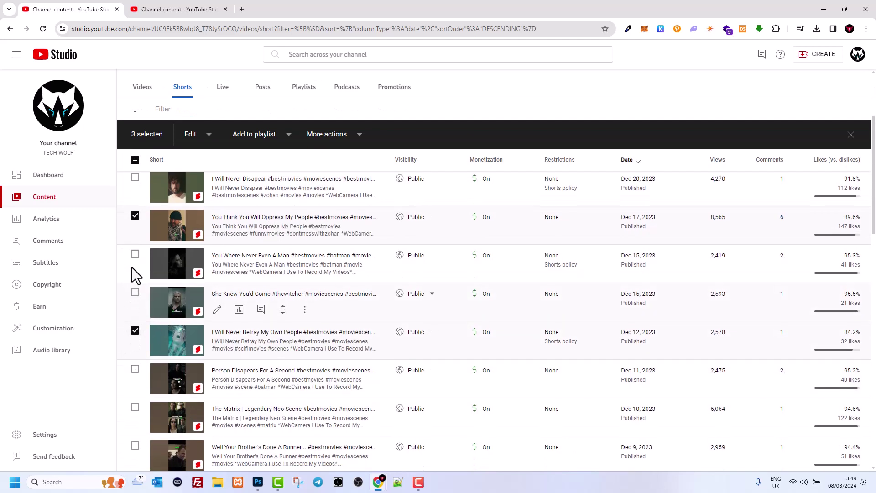
{"action": "scroll", "coordinate": [131, 268], "scroll_direction": "up", "scroll_amount": 2}
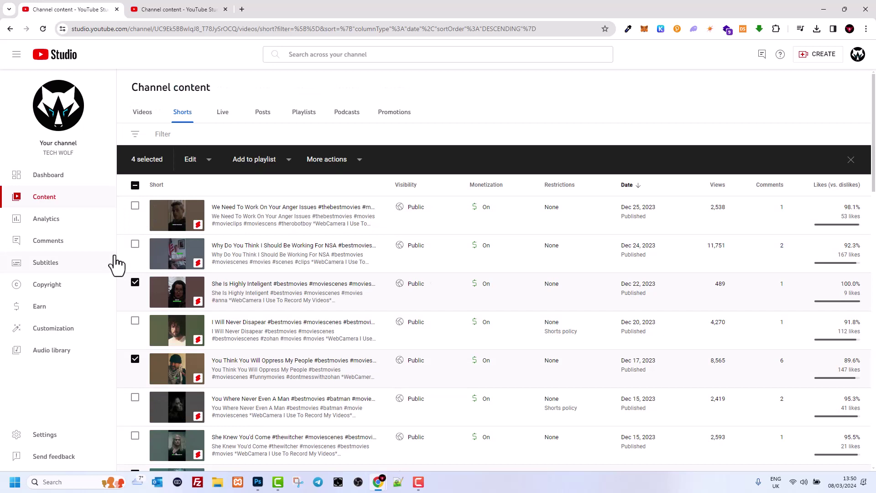
{"action": "left_click", "coordinate": [135, 187]}
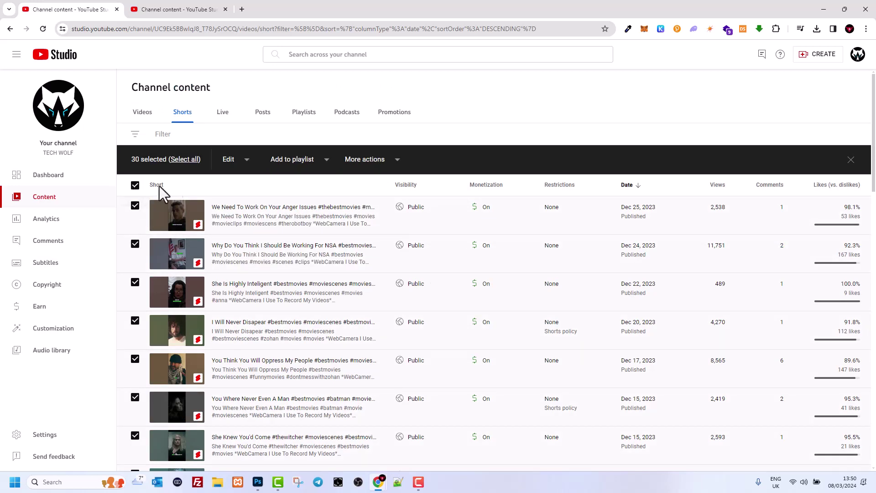
Re-select the page and use 'Select all' to cover every Short across the channel.
{"action": "left_click", "coordinate": [135, 187]}
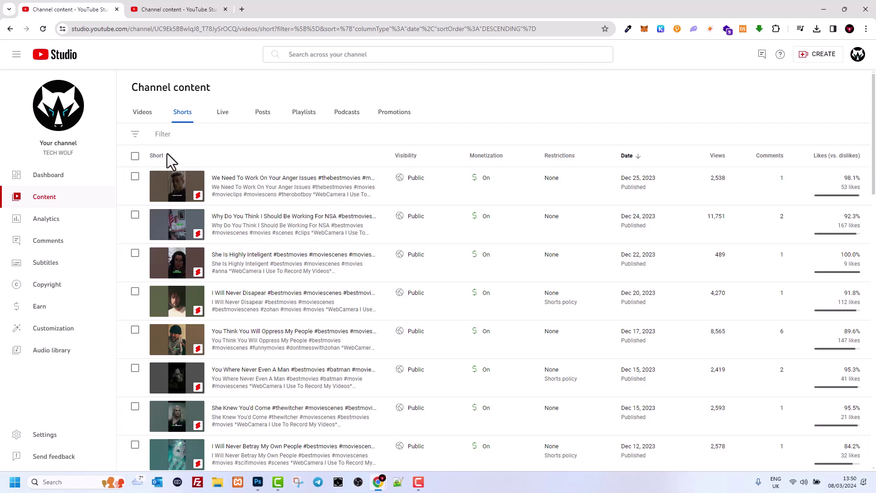
{"action": "left_click", "coordinate": [135, 155]}
{"action": "scroll", "coordinate": [144, 308], "scroll_direction": "down", "scroll_amount": 2}
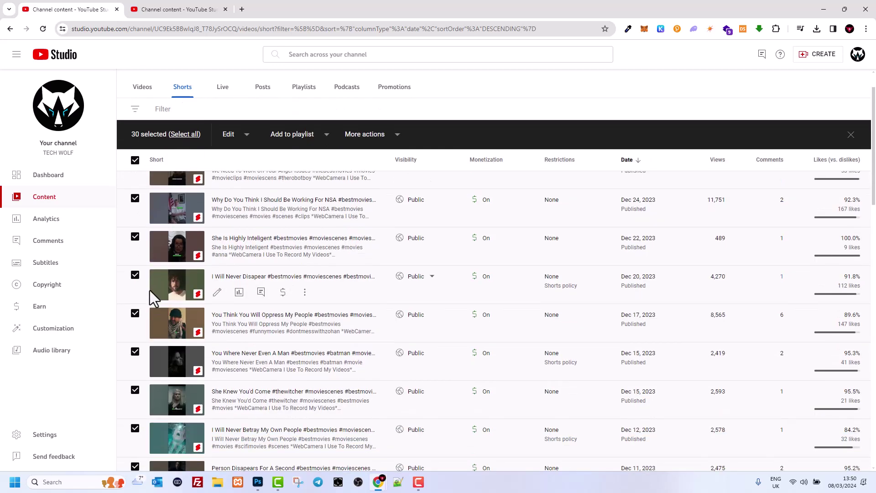
{"action": "scroll", "coordinate": [150, 291], "scroll_direction": "down", "scroll_amount": 1}
{"action": "scroll", "coordinate": [161, 254], "scroll_direction": "down", "scroll_amount": 8}
{"action": "scroll", "coordinate": [161, 236], "scroll_direction": "down", "scroll_amount": 5}
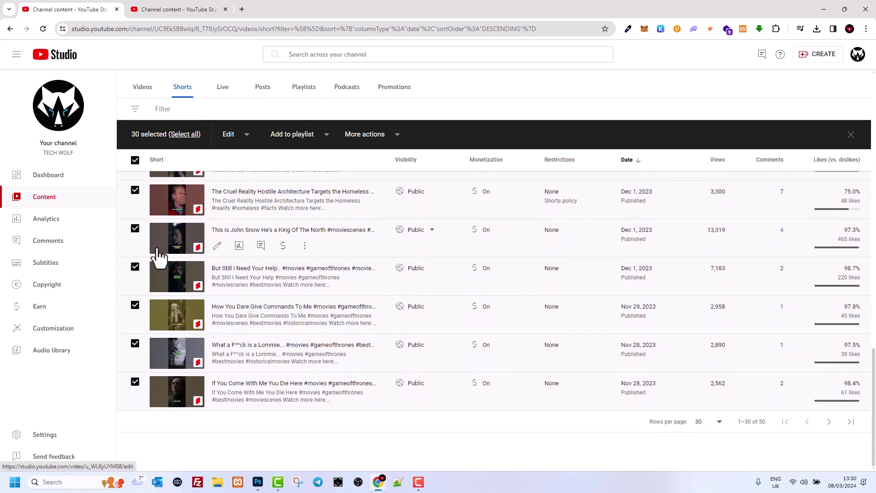
{"action": "scroll", "coordinate": [157, 251], "scroll_direction": "up", "scroll_amount": 5}
{"action": "scroll", "coordinate": [156, 254], "scroll_direction": "up", "scroll_amount": 5}
{"action": "scroll", "coordinate": [160, 248], "scroll_direction": "up", "scroll_amount": 5}
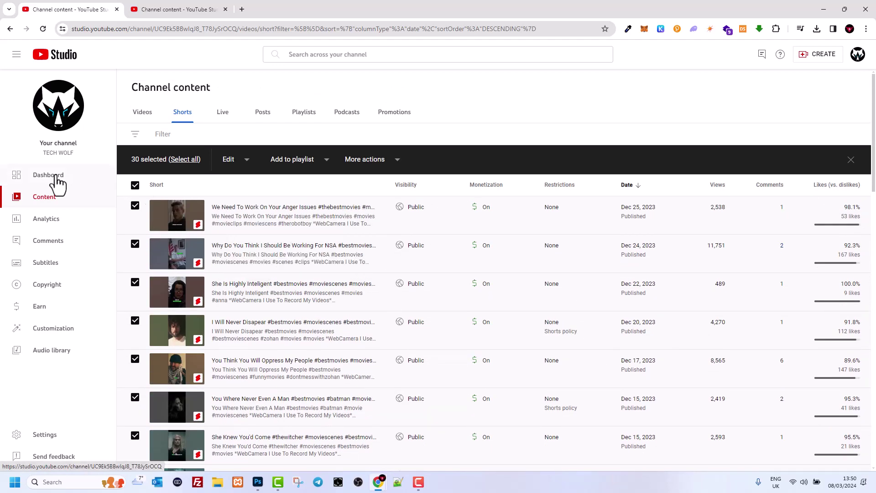
{"action": "left_click", "coordinate": [185, 160]}
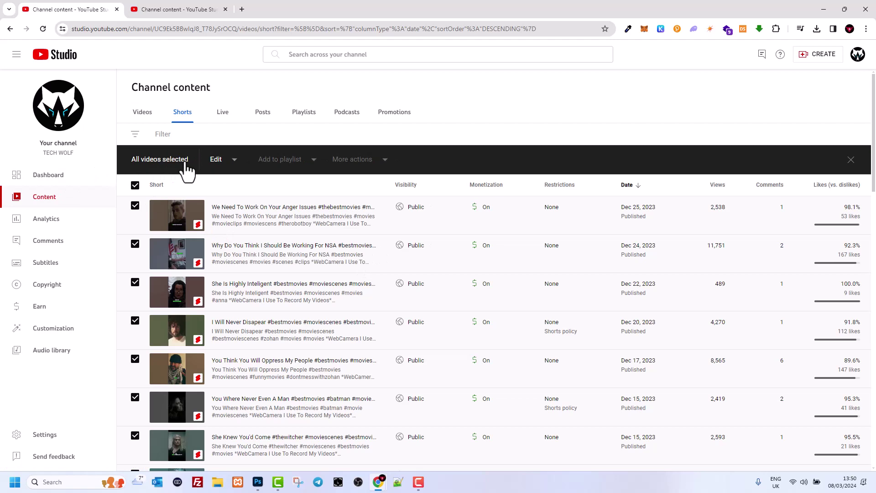
{"action": "left_click", "coordinate": [829, 422]}
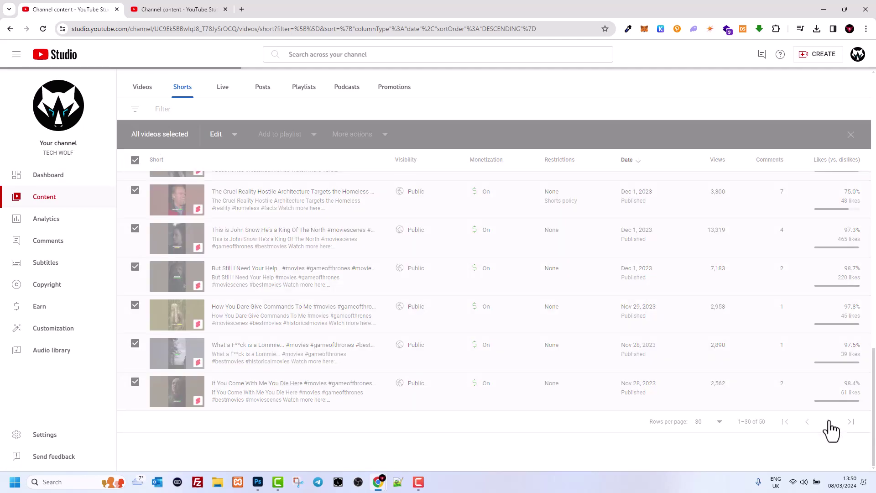
{"action": "scroll", "coordinate": [421, 223], "scroll_direction": "down", "scroll_amount": 3}
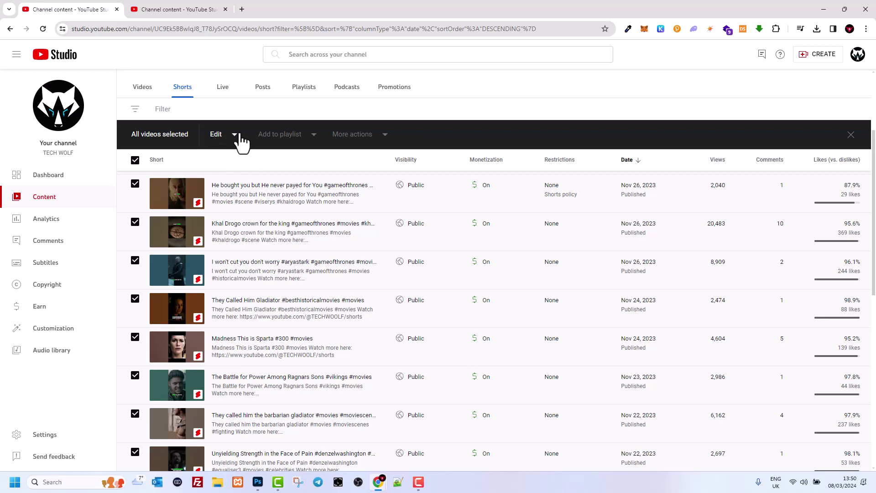
Choose Comments from the bulk Edit dropdown for the selected Shorts.
{"action": "left_click", "coordinate": [235, 143]}
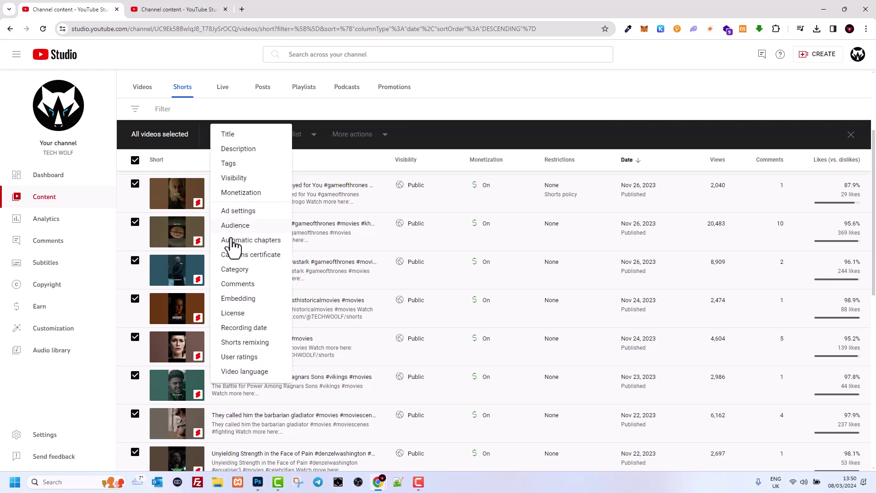
{"action": "left_click", "coordinate": [240, 284]}
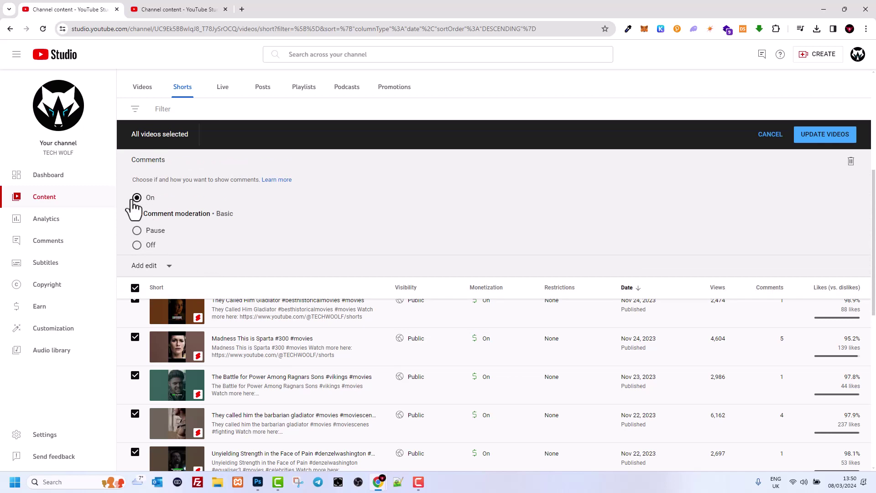
{"action": "left_click", "coordinate": [139, 247]}
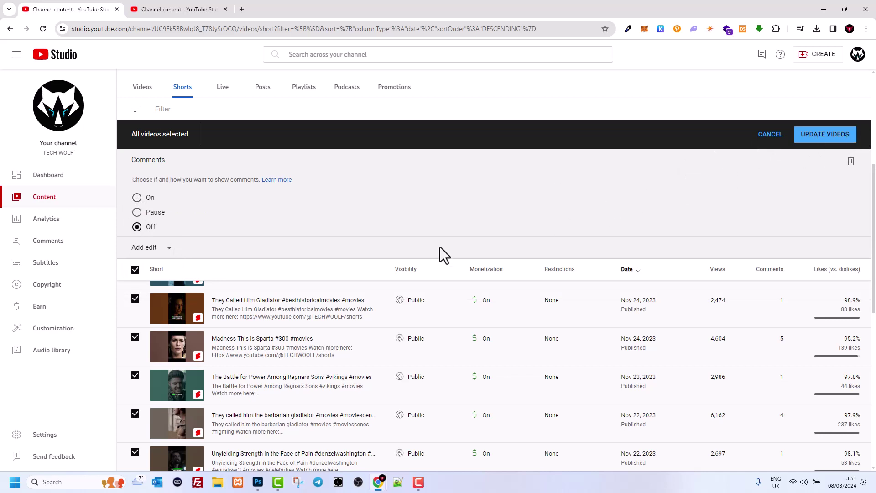
{"action": "left_click", "coordinate": [233, 199]}
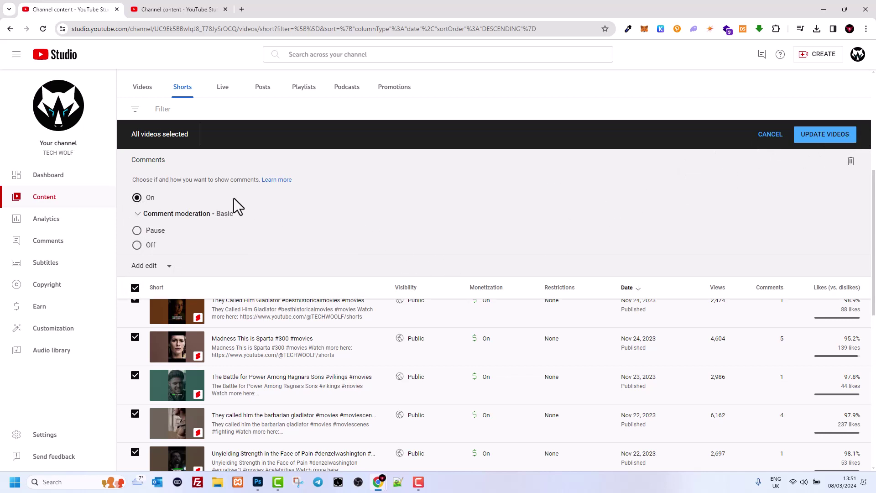